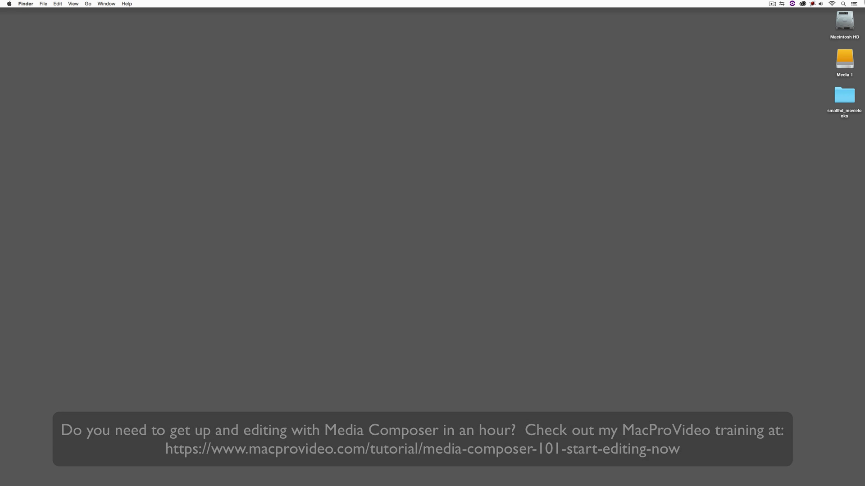
# Review the SmallHD Movie Look Pack page down to its Index of Looks in Chrome
pyautogui.press('super+Tab')
pyautogui.press('super+Tab')
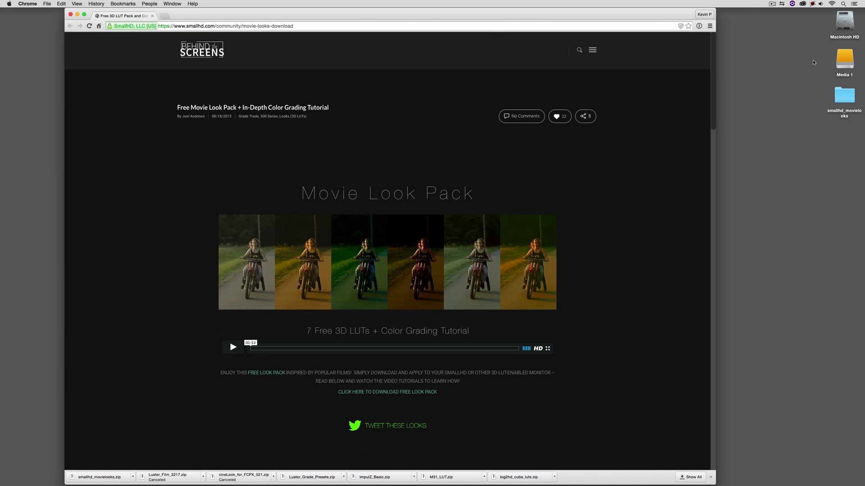
pyautogui.moveTo(714, 75); pyautogui.dragTo(719, 153)
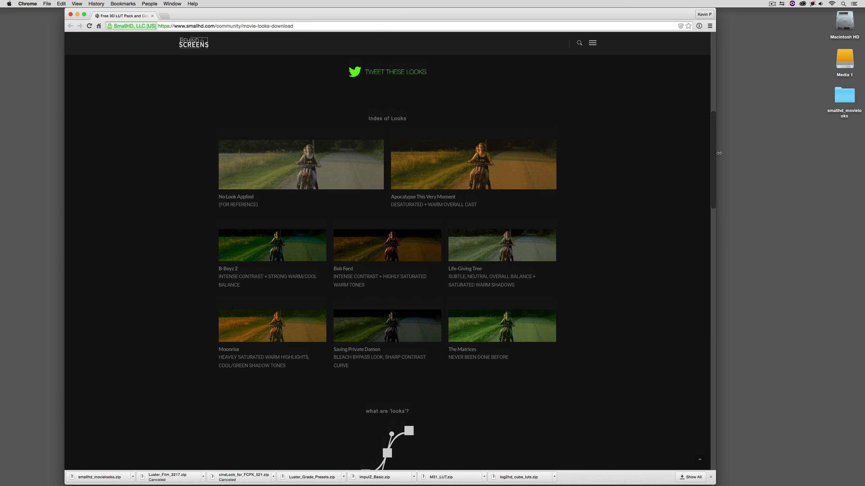
pyautogui.moveTo(720, 153); pyautogui.dragTo(730, 65)
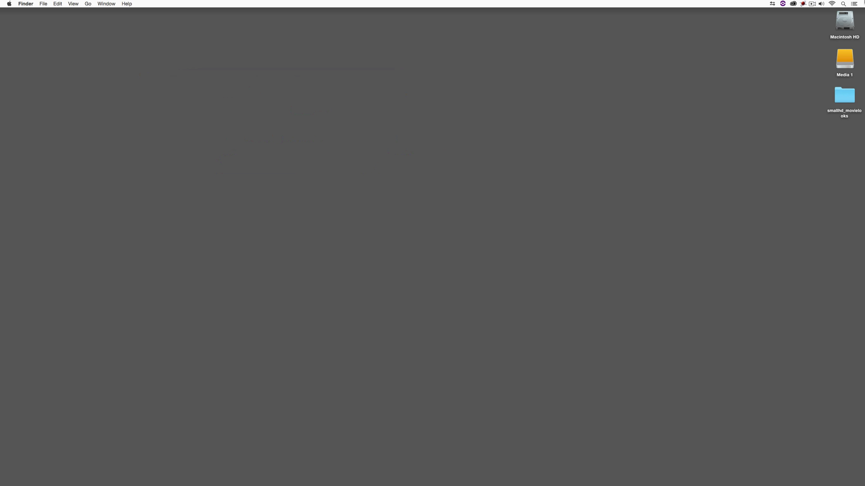
pyautogui.press('super+Tab')
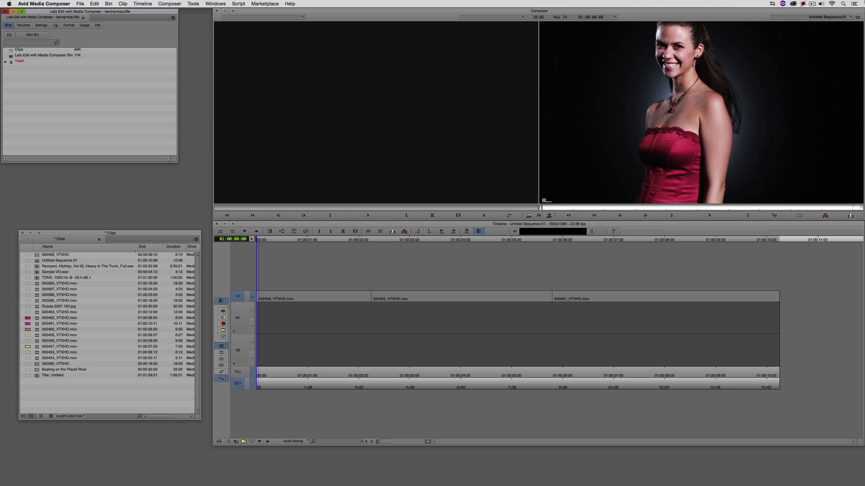
# Filter the Effect Palette to Image and drop Color LUT onto timeline clip 000455
pyautogui.press('super+8')
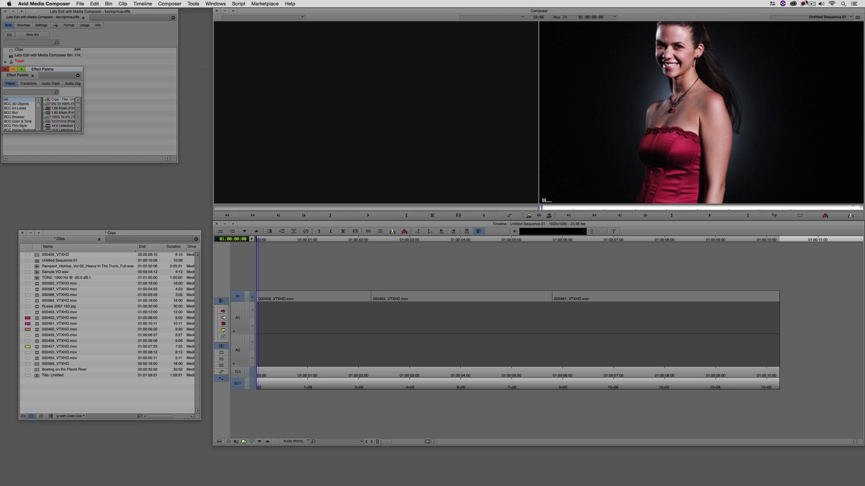
pyautogui.moveTo(60, 68); pyautogui.dragTo(142, 41)
pyautogui.moveTo(162, 107); pyautogui.dragTo(226, 239)
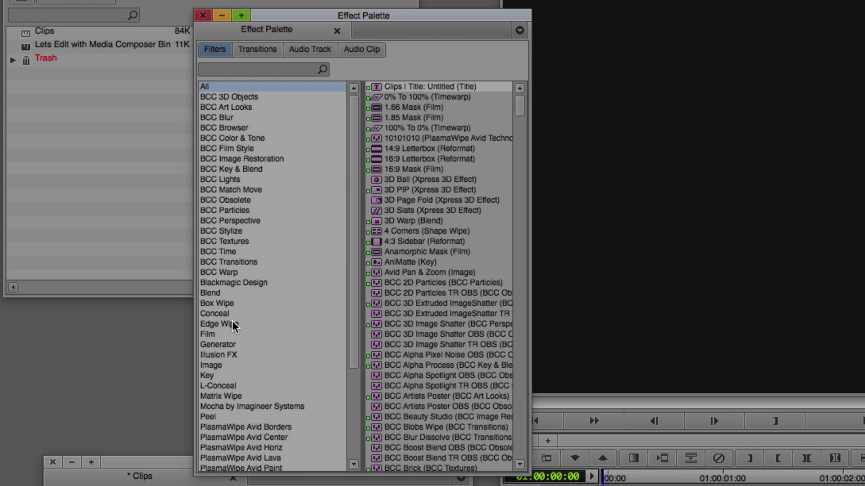
pyautogui.click(212, 365)
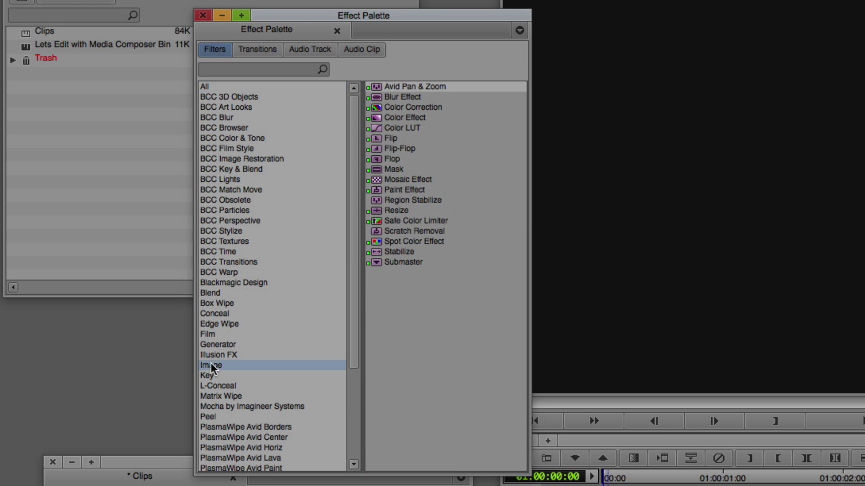
pyautogui.moveTo(428, 25); pyautogui.dragTo(367, 0)
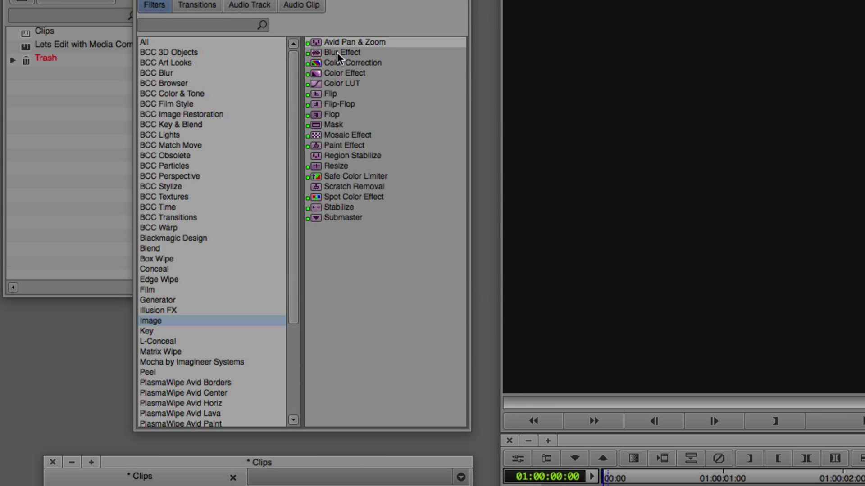
pyautogui.moveTo(328, 84); pyautogui.dragTo(401, 293)
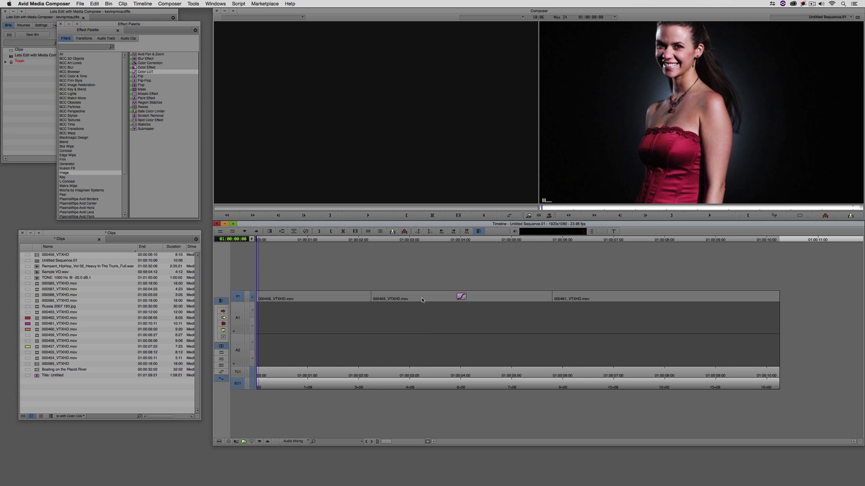
pyautogui.click(422, 293)
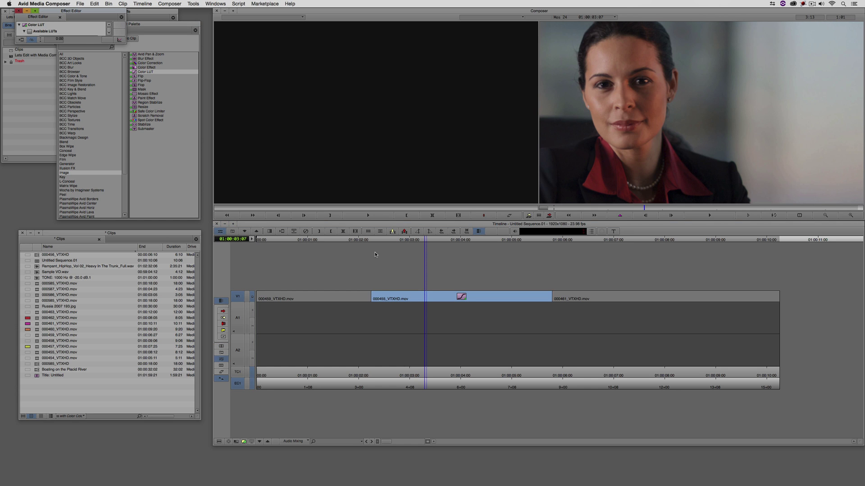
# Check the Color LUT's Available LUTs list, finding no movie looks, then close Effect Editor and Palette
pyautogui.moveTo(125, 44); pyautogui.dragTo(238, 287)
pyautogui.click(81, 38)
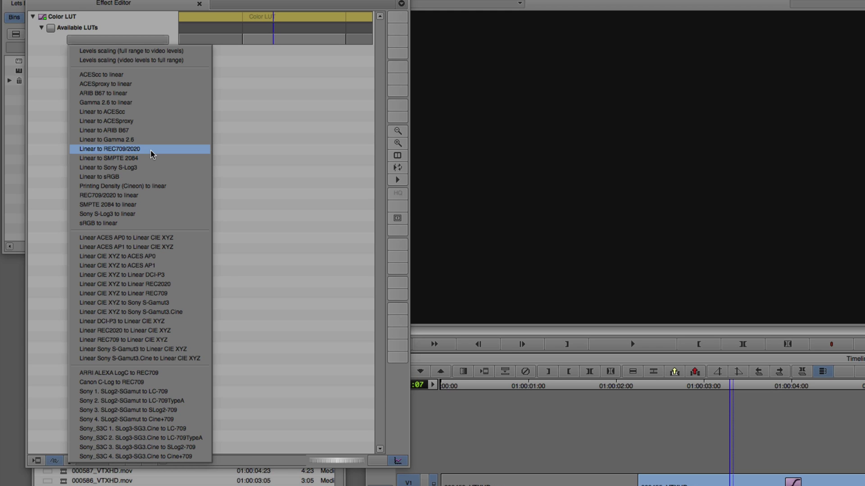
pyautogui.click(308, 131)
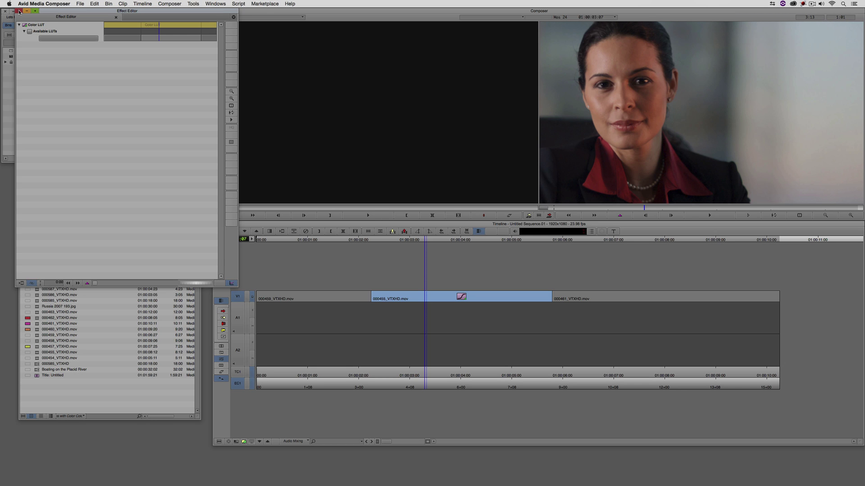
pyautogui.click(15, 11)
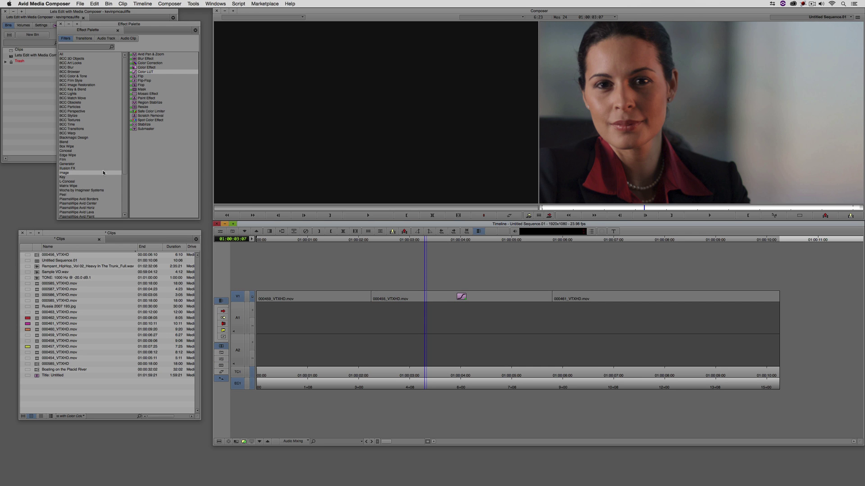
pyautogui.click(60, 24)
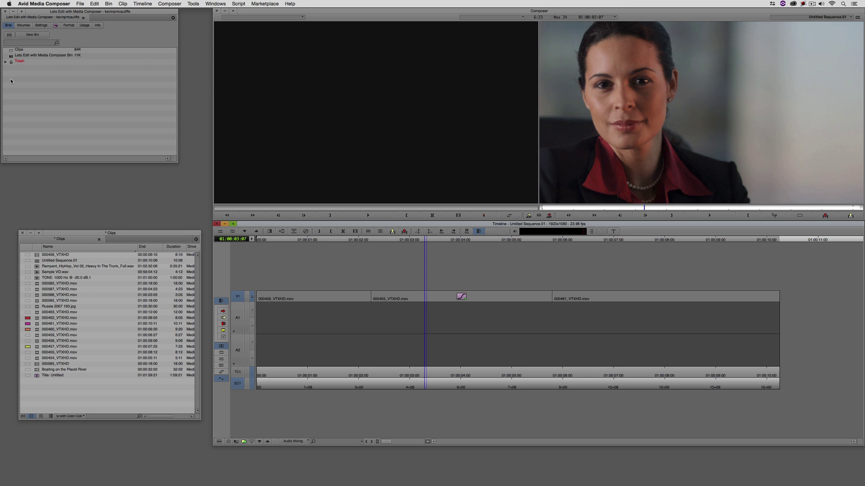
# Load 000456_VTXHD into the Source monitor and open its Source Settings
pyautogui.moveTo(34, 255); pyautogui.dragTo(347, 131)
pyautogui.rightClick(39, 256)
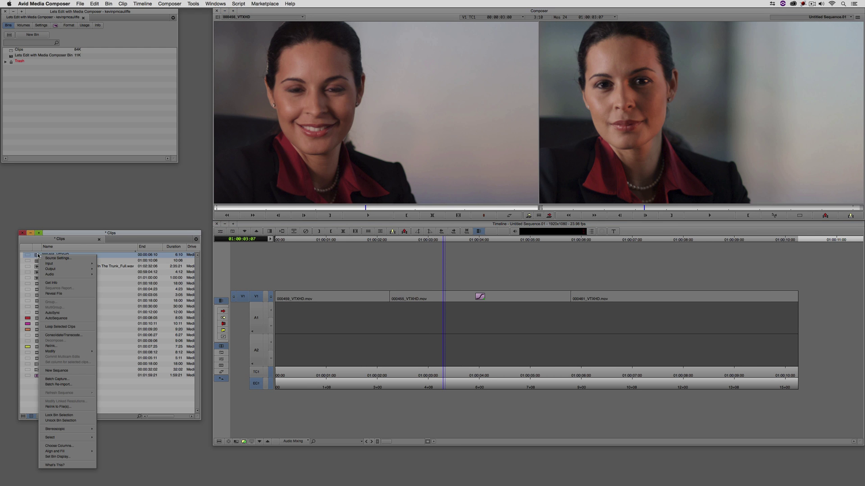
pyautogui.click(50, 258)
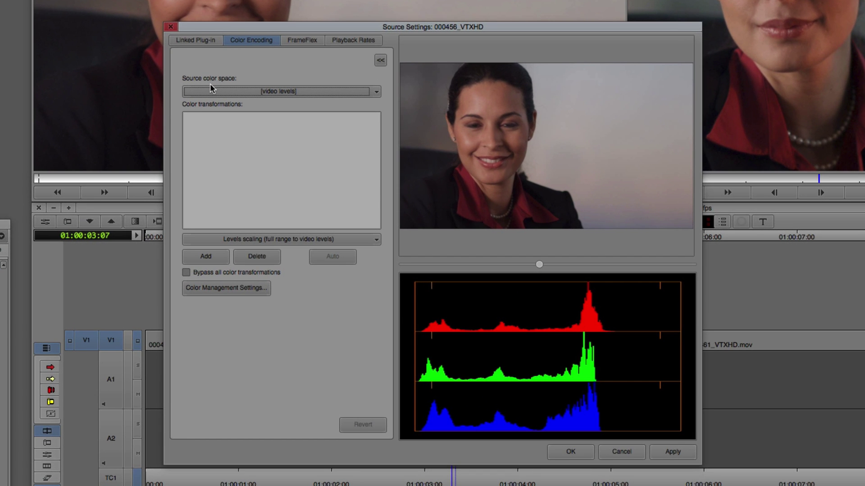
# Review the Color Encoding colour space choices and transformation list without changing anything
pyautogui.click(268, 90)
pyautogui.click(271, 67)
pyautogui.click(320, 239)
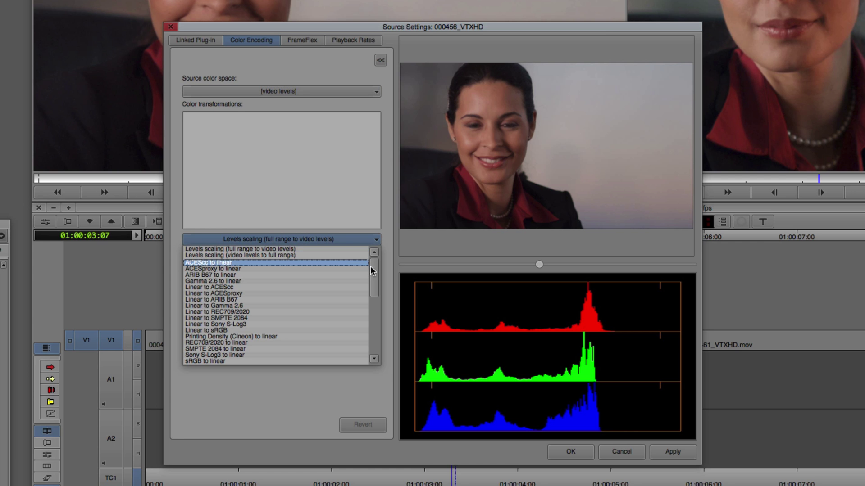
pyautogui.moveTo(374, 265); pyautogui.dragTo(371, 269)
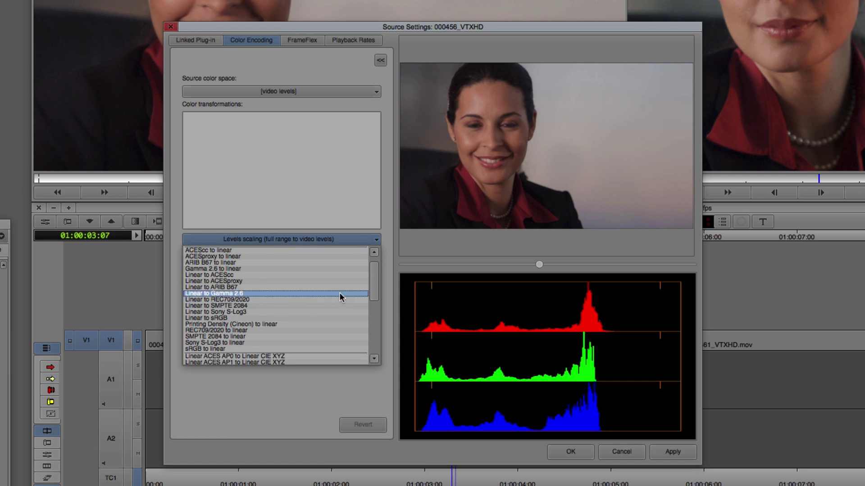
pyautogui.moveTo(371, 274); pyautogui.dragTo(371, 334)
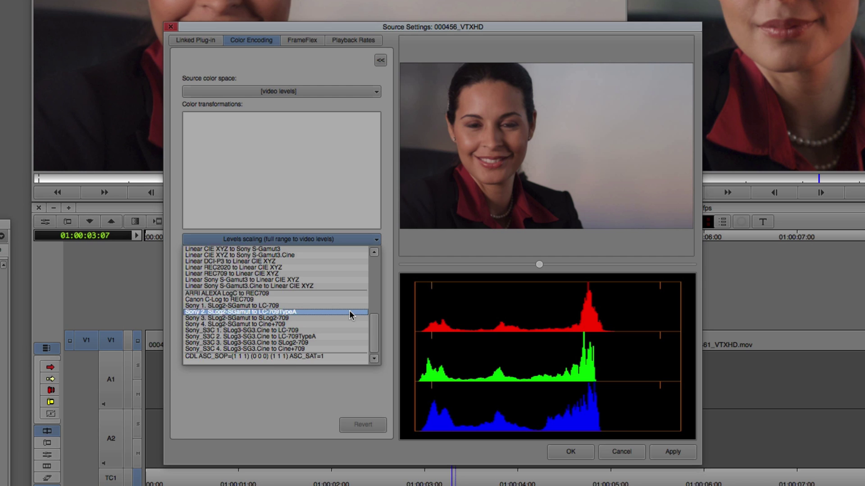
pyautogui.click(371, 393)
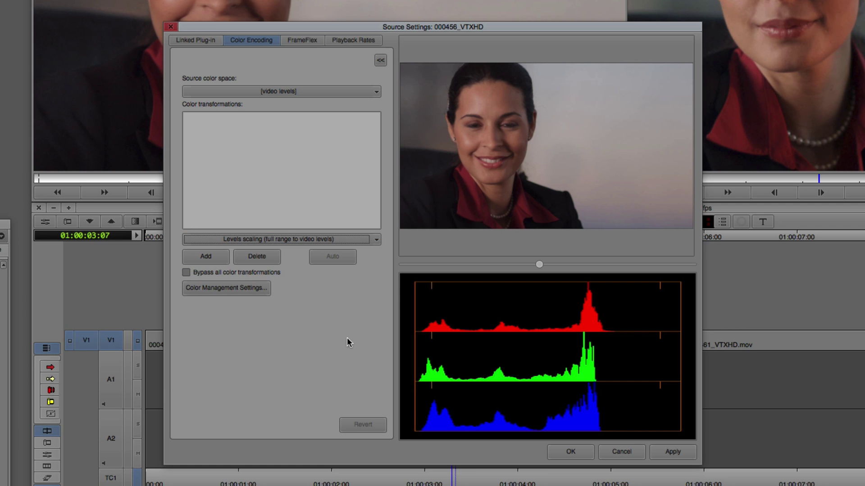
# Open Color Management Settings from the Color Encoding tab of Source Settings
pyautogui.click(217, 288)
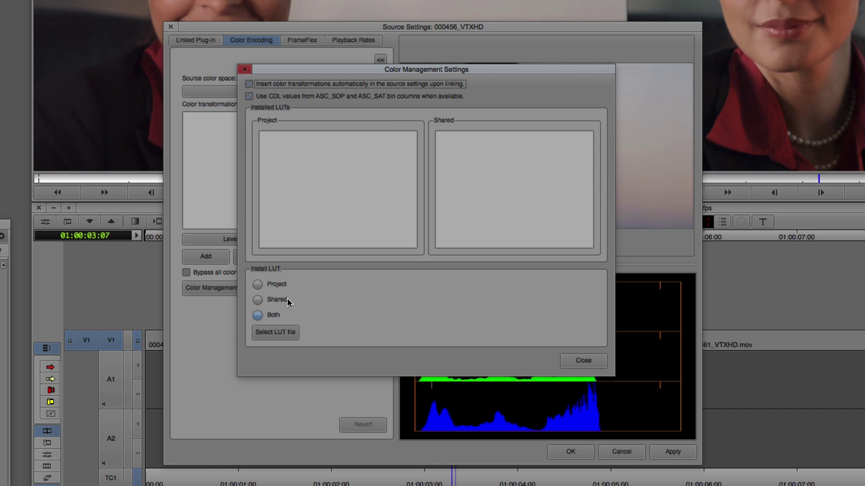
# Install ApocalypseThisVeryMoment, BBoyz2 and BobFord .cube files from Desktop/smallhd_movielooks
pyautogui.click(279, 332)
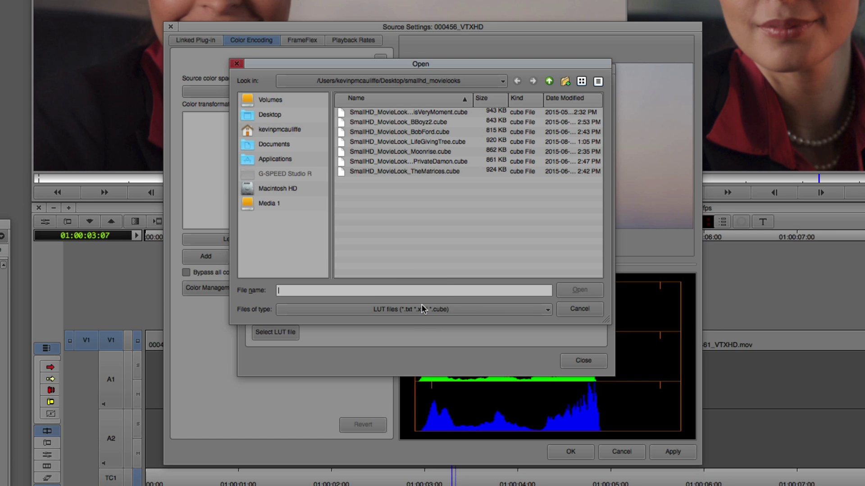
pyautogui.click(279, 115)
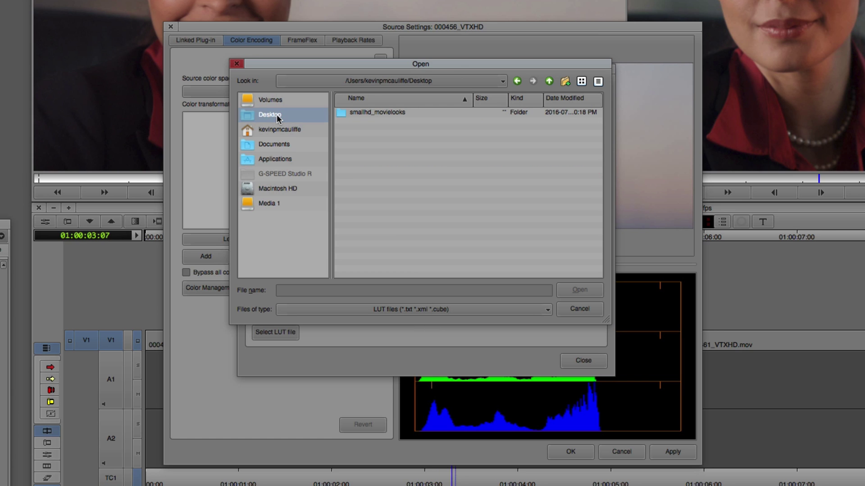
pyautogui.doubleClick(365, 113)
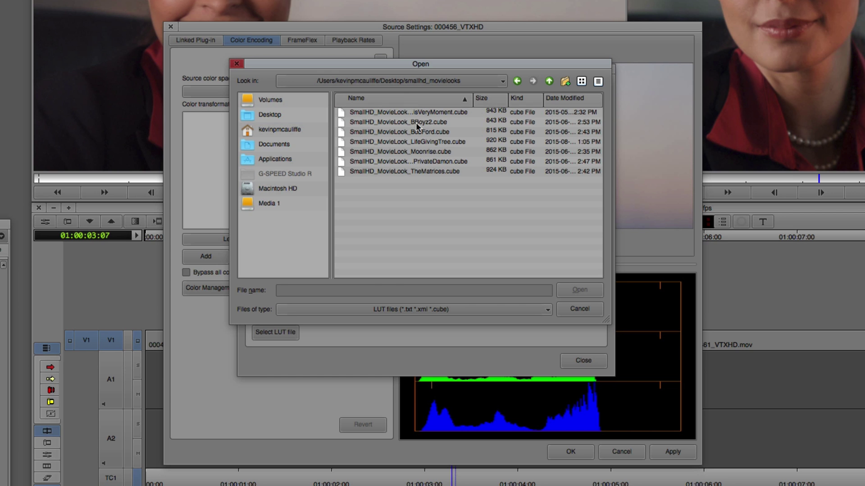
pyautogui.click(446, 111)
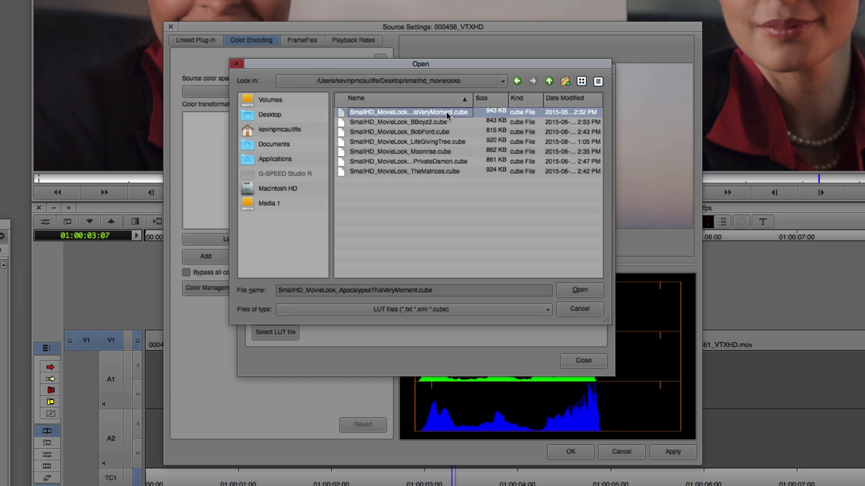
pyautogui.keyDown('shift'); pyautogui.click(433, 132); pyautogui.keyUp('shift')
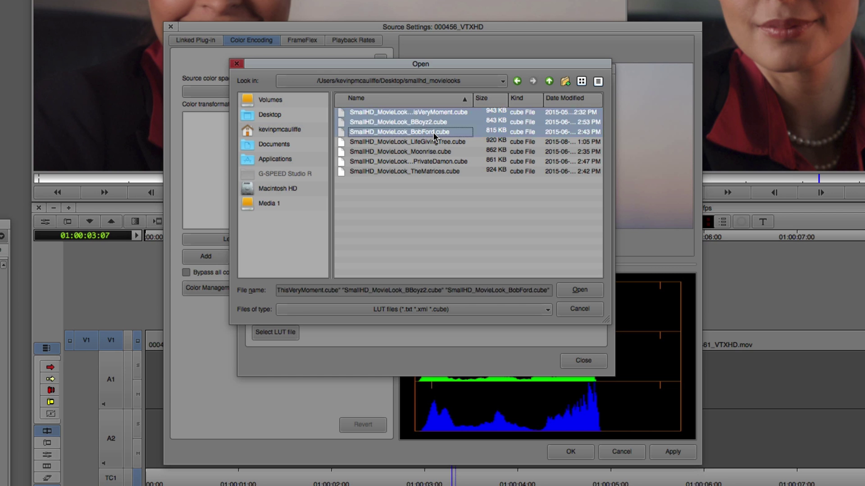
pyautogui.click(573, 292)
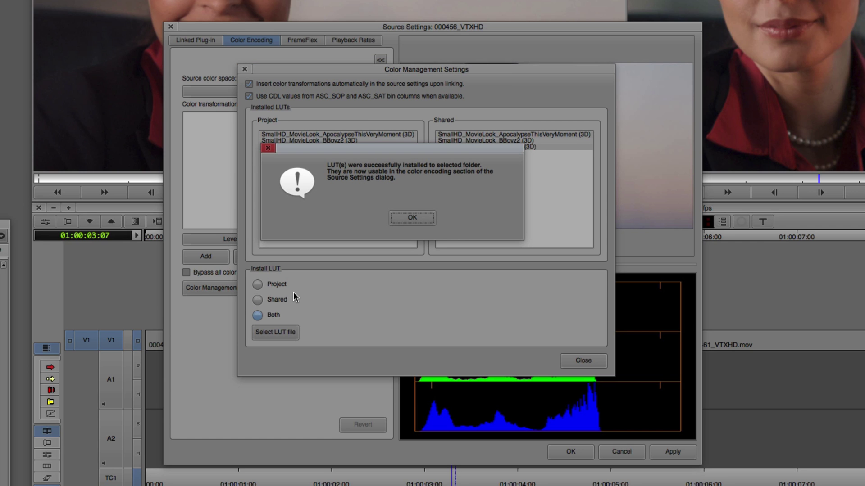
pyautogui.click(395, 216)
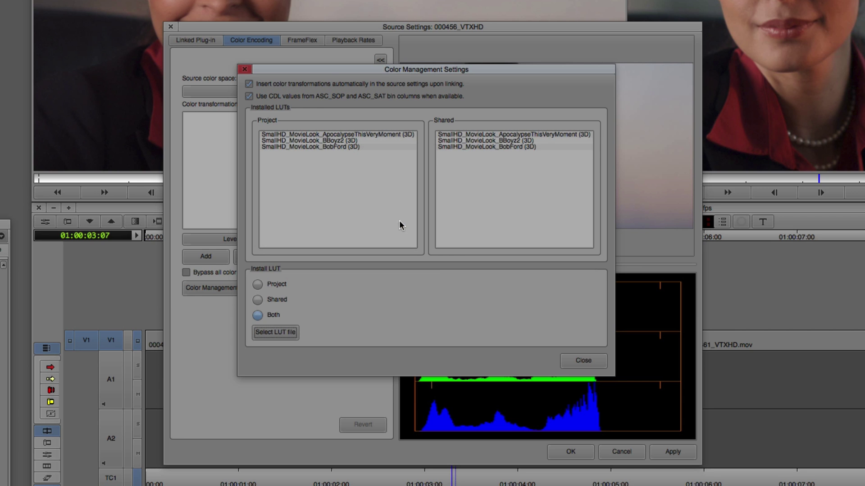
# Close Color Management and confirm the new LUTs appear in the transformation list
pyautogui.click(583, 361)
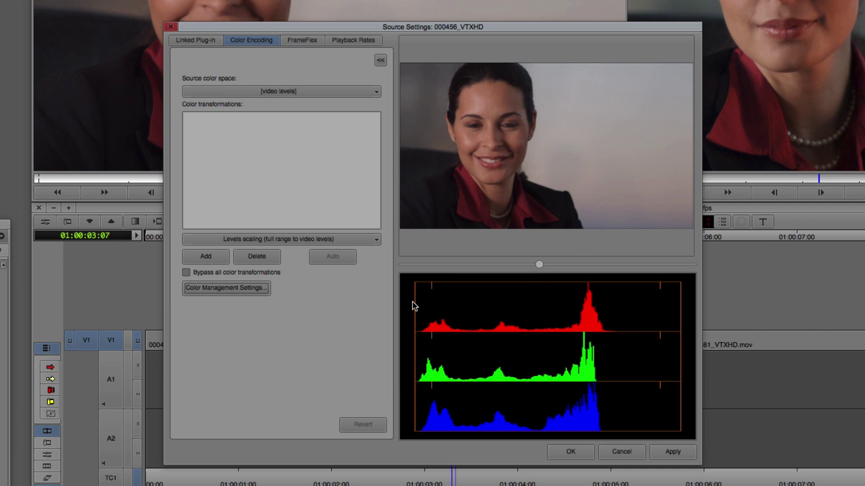
pyautogui.click(374, 240)
pyautogui.moveTo(374, 266); pyautogui.dragTo(377, 337)
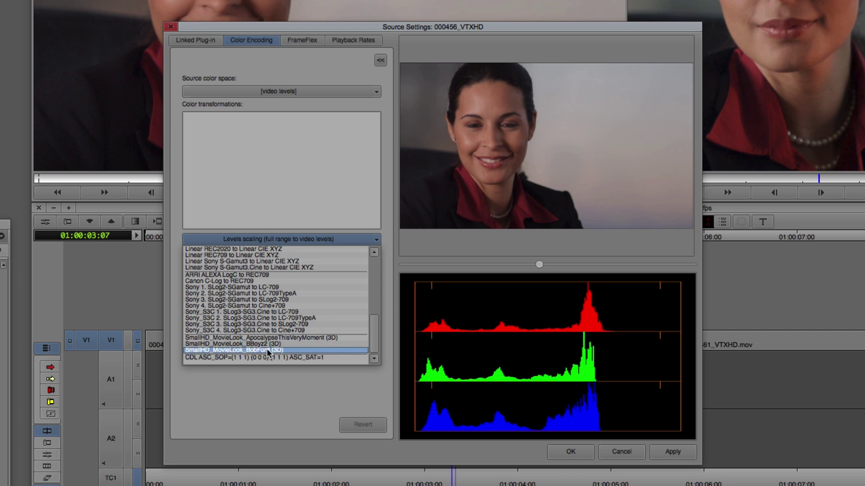
pyautogui.click(315, 388)
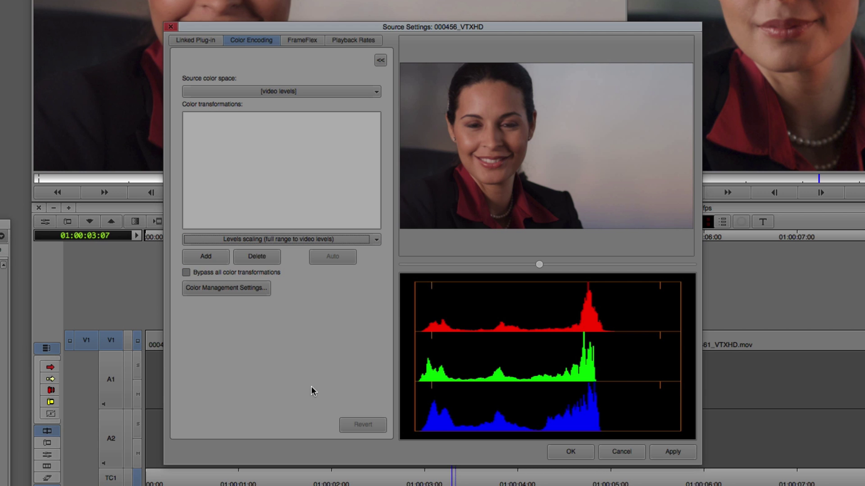
# Add SmallHD_MovieLook_BBoyz2 (3D) to 000456_VTXHD's colour encoding and apply it
pyautogui.click(285, 240)
pyautogui.scroll(-10, 287, 286)
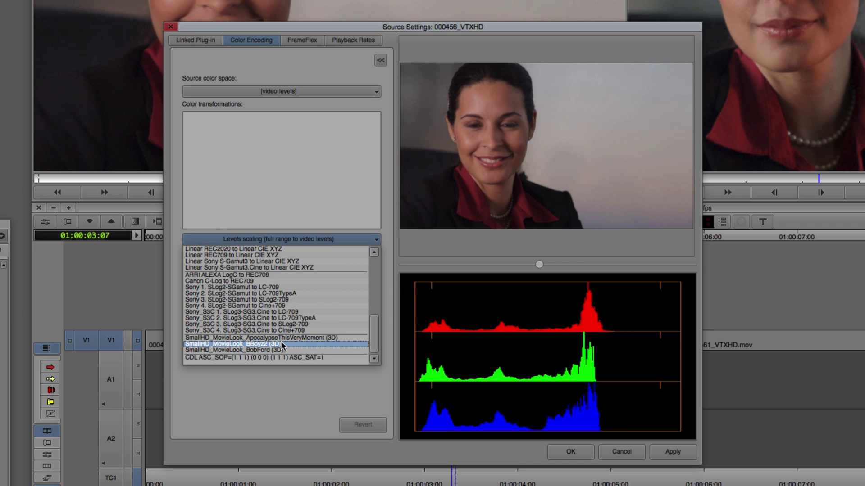
pyautogui.click(300, 343)
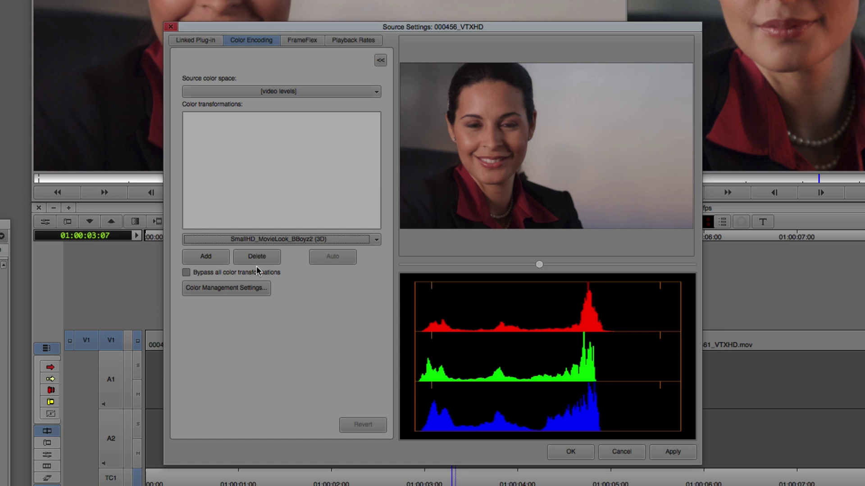
pyautogui.click(221, 257)
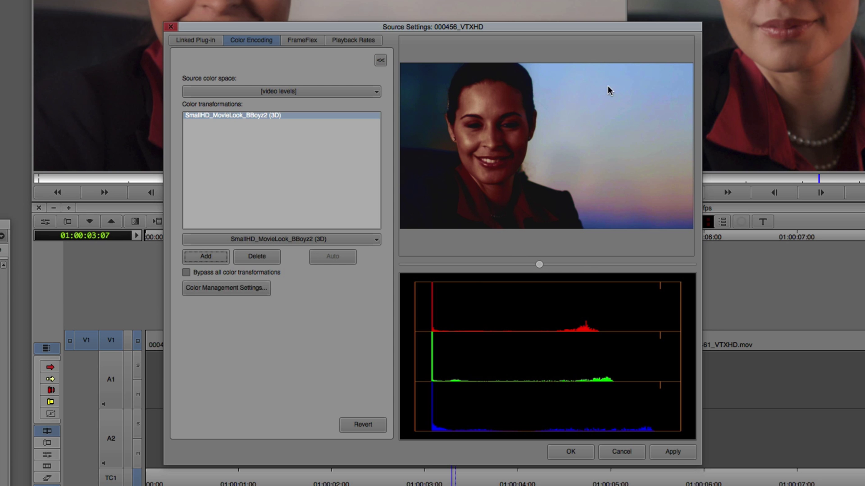
pyautogui.click(672, 452)
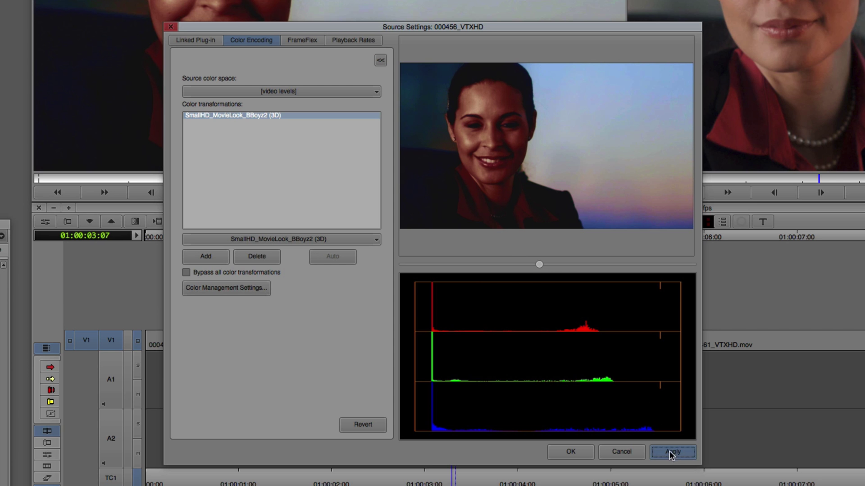
pyautogui.click(581, 452)
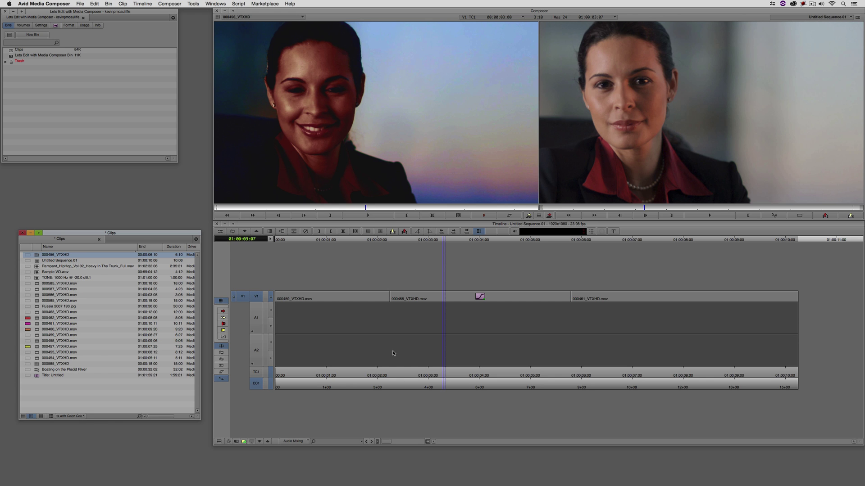
pyautogui.rightClick(38, 255)
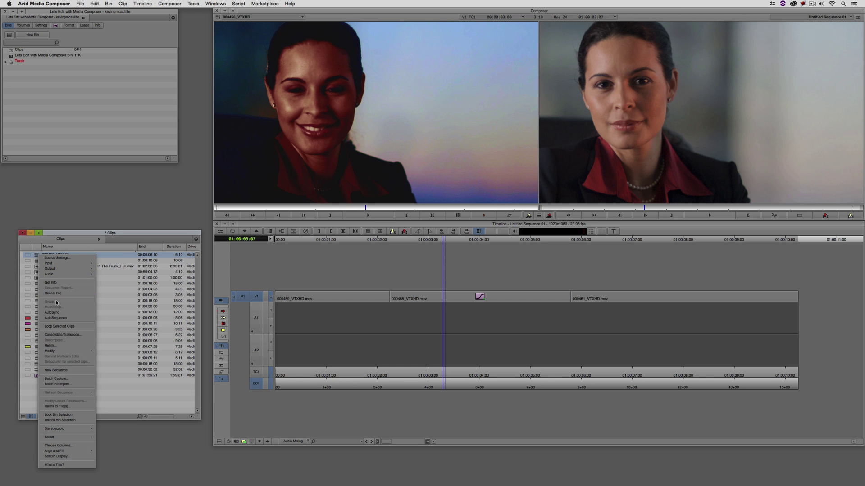
pyautogui.click(62, 335)
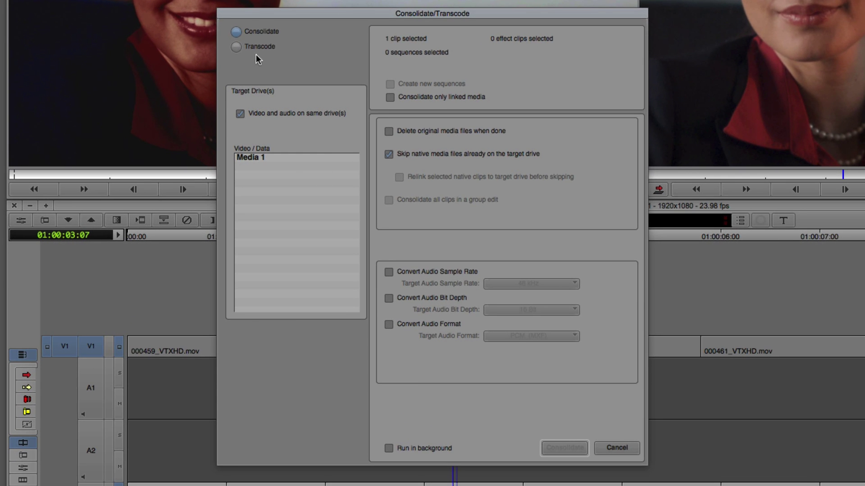
pyautogui.click(253, 47)
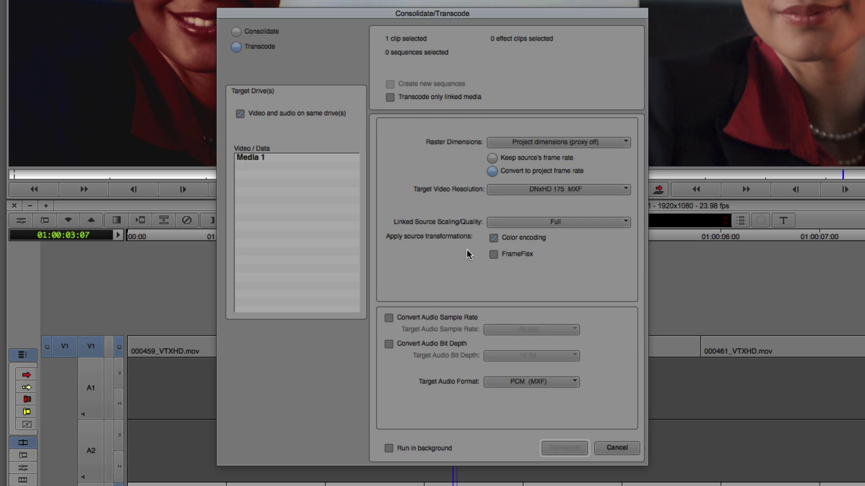
pyautogui.click(618, 447)
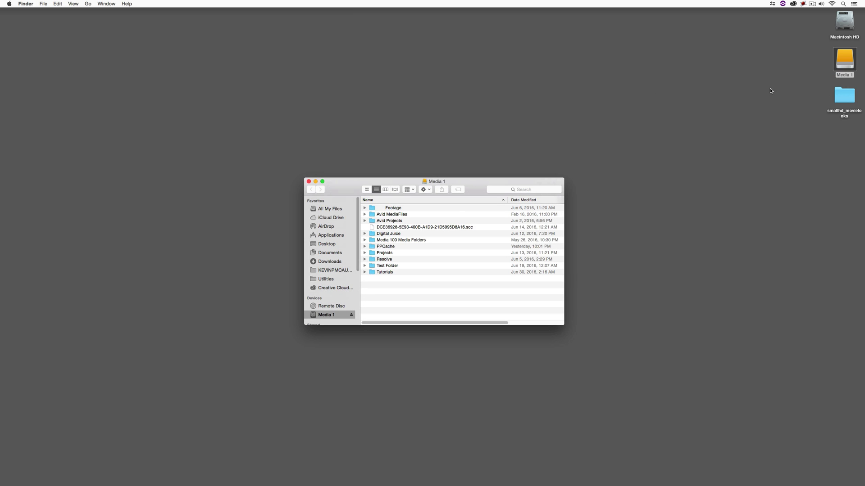
# Expand the LUTs folder in Avid Projects > Lets Edit with Media Composer to view its six files
pyautogui.doubleClick(396, 221)
pyautogui.doubleClick(393, 209)
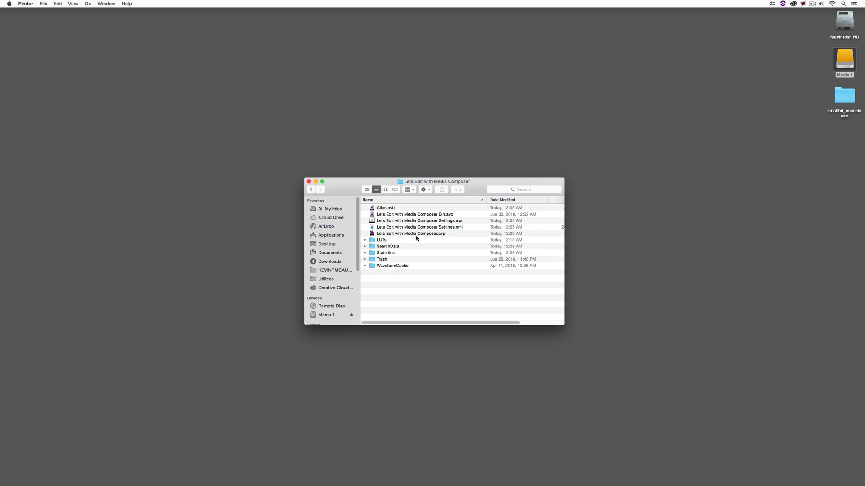
pyautogui.click(365, 240)
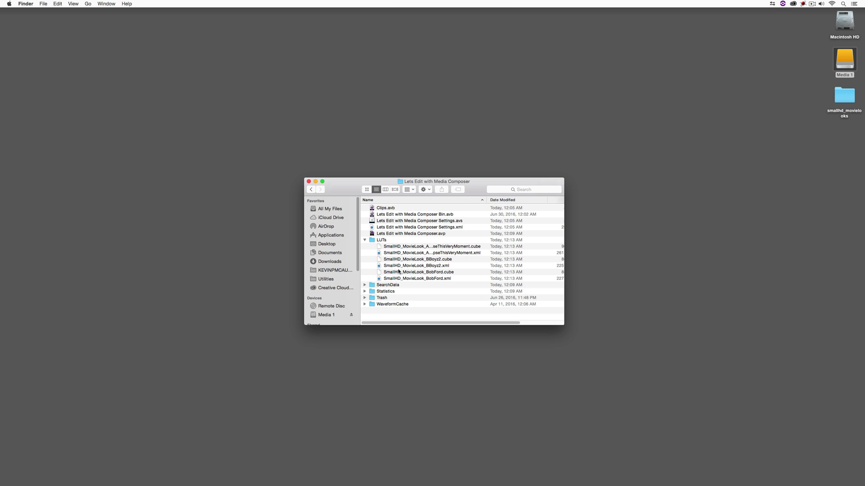
pyautogui.click(365, 240)
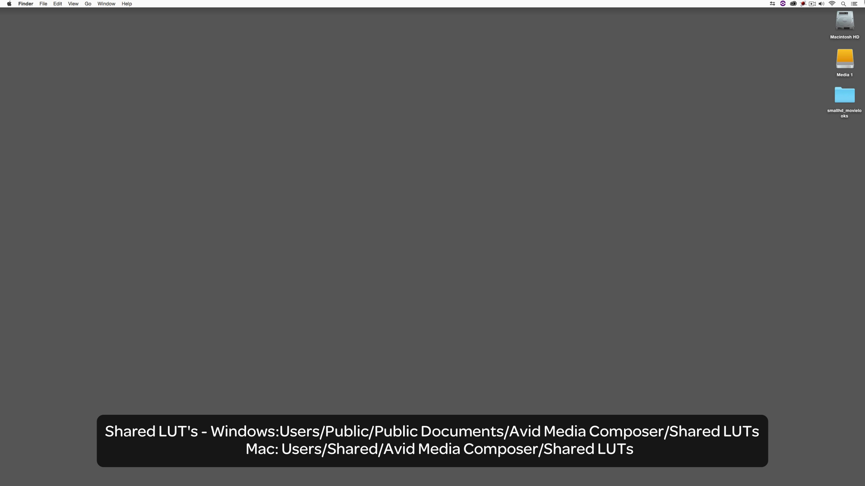
# Switch from Finder back to Avid Media Composer with Cmd+Tab
pyautogui.press('super+Tab')
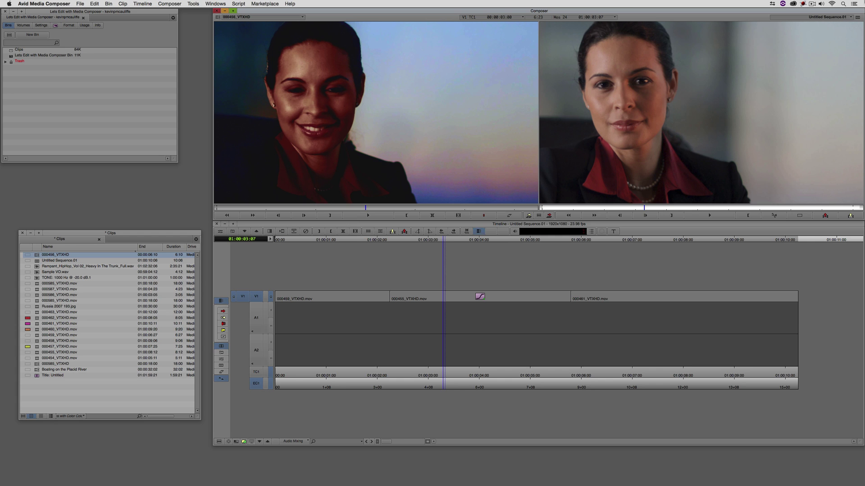
# Open Color Management from the project's Settings list
pyautogui.click(41, 26)
pyautogui.scroll(3, 59, 63)
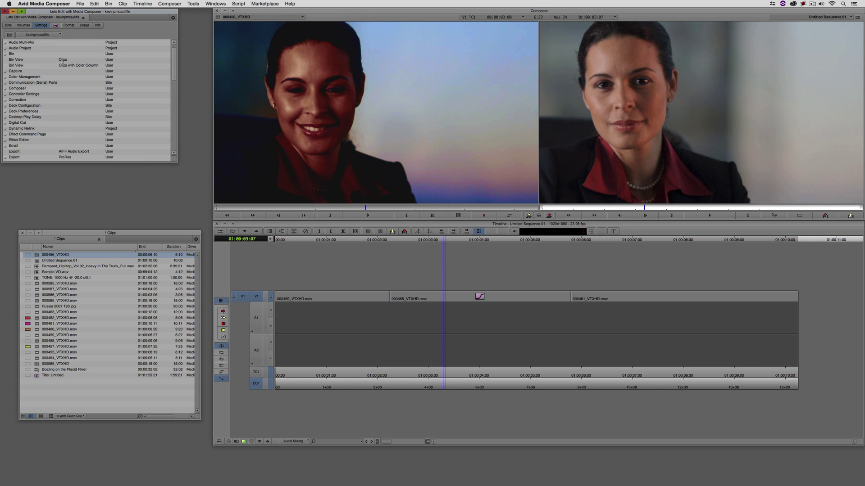
pyautogui.doubleClick(31, 77)
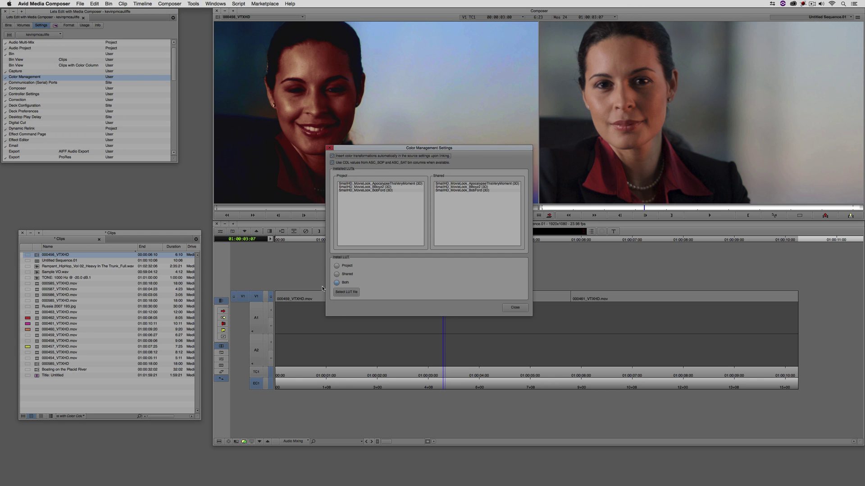
# Install the four .cube files LifeGivingTree through TheMatrices, then close the dialog
pyautogui.click(346, 292)
pyautogui.click(406, 204)
pyautogui.keyDown('shift'); pyautogui.click(410, 188); pyautogui.keyUp('shift')
pyautogui.click(512, 269)
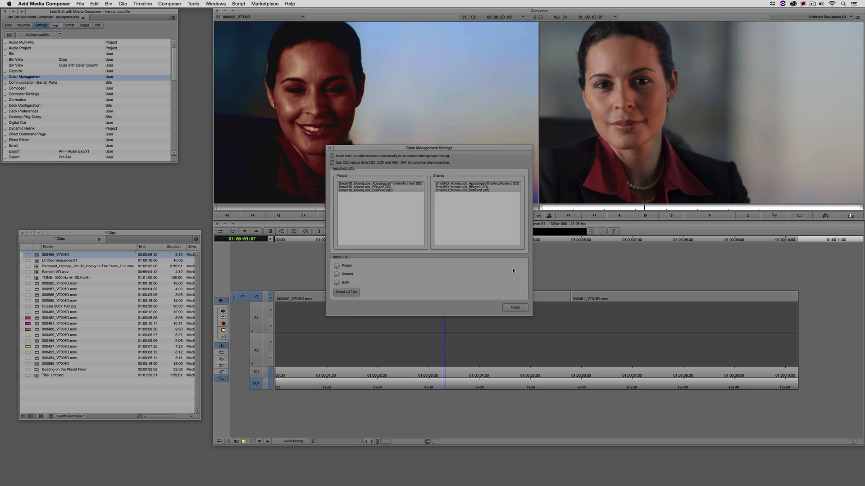
pyautogui.click(420, 232)
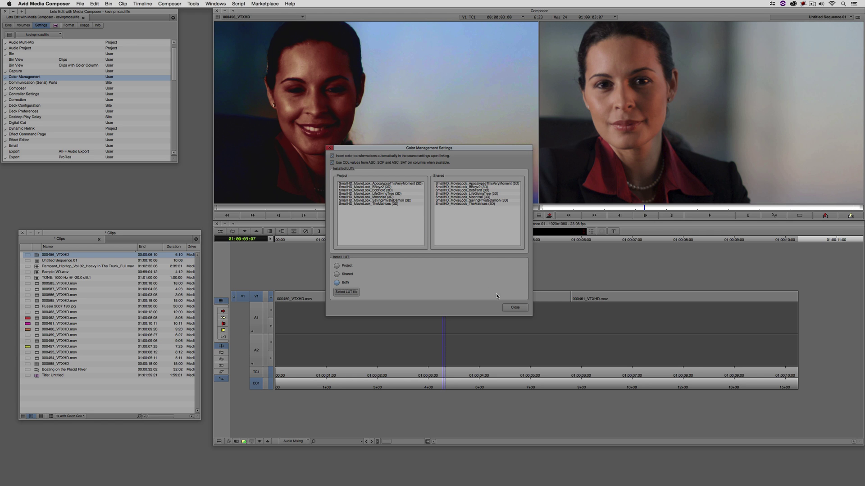
pyautogui.click(505, 309)
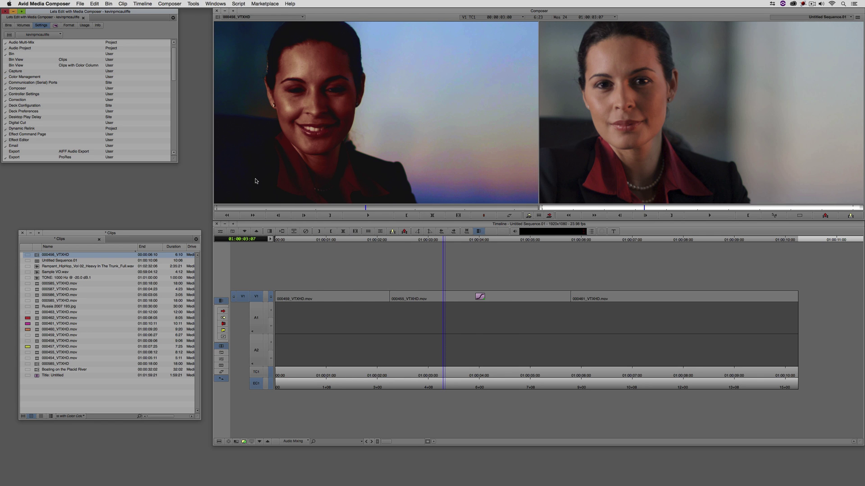
# Set the Color LUT on clip 000455 to the SmallHD Moonrise LUT
pyautogui.click(473, 297)
pyautogui.doubleClick(476, 296)
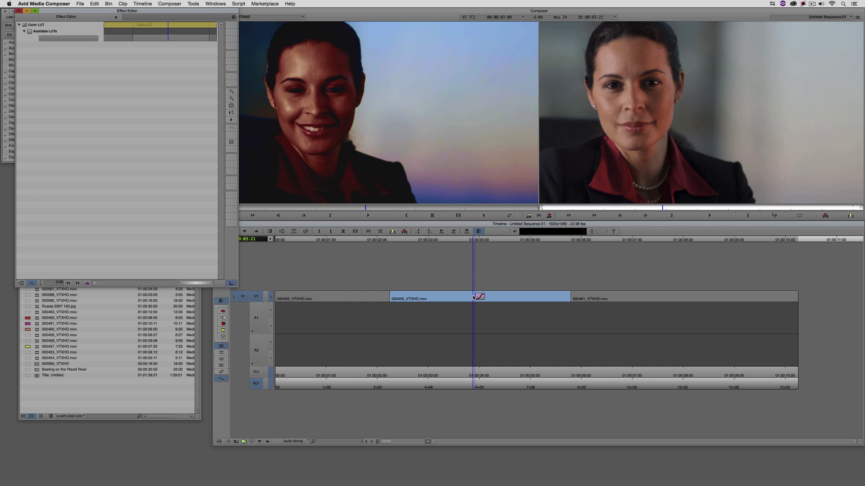
pyautogui.click(86, 38)
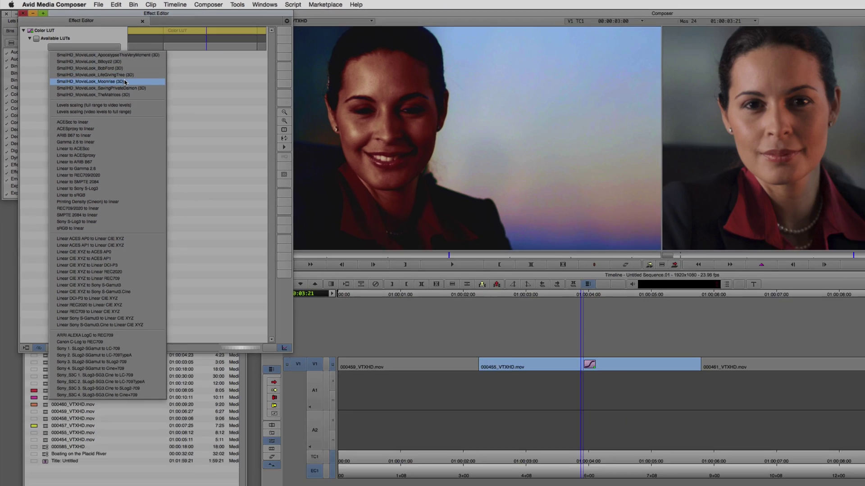
pyautogui.click(253, 162)
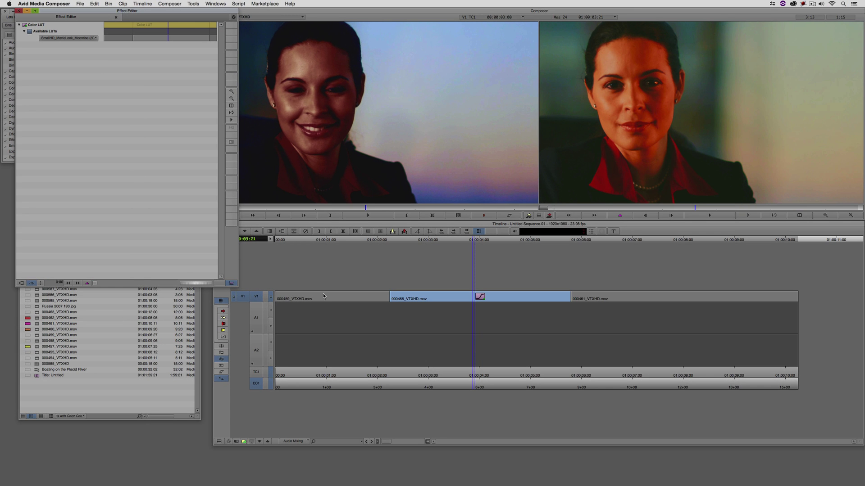
# Copy the Color LUT effect onto clips 000459 and 000461, and set 000459 to LifeGivingTree
pyautogui.moveTo(25, 30); pyautogui.dragTo(329, 297)
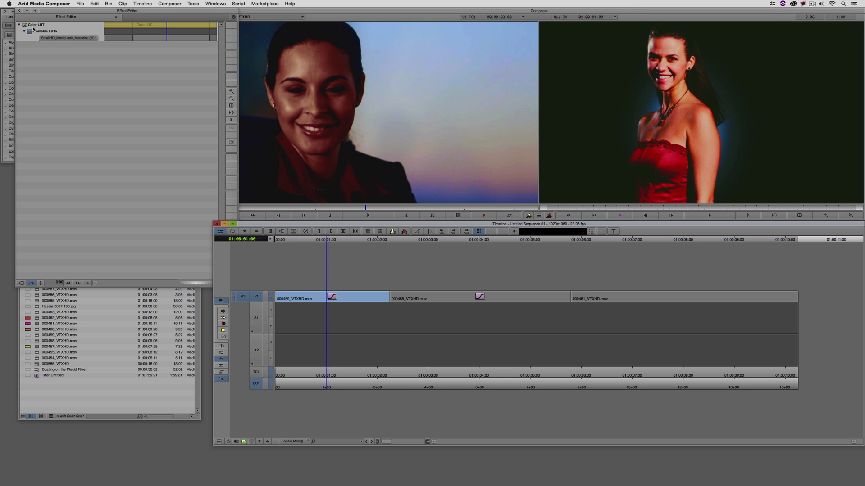
pyautogui.moveTo(31, 28); pyautogui.dragTo(664, 297)
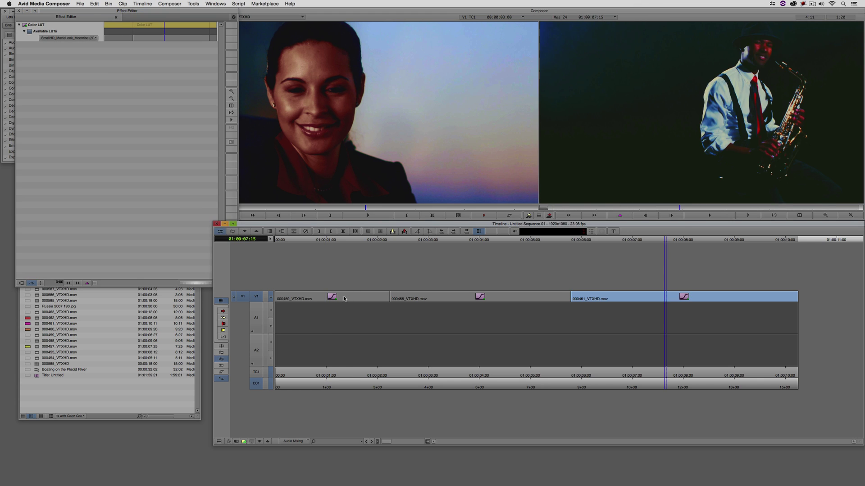
pyautogui.click(342, 298)
pyautogui.click(83, 38)
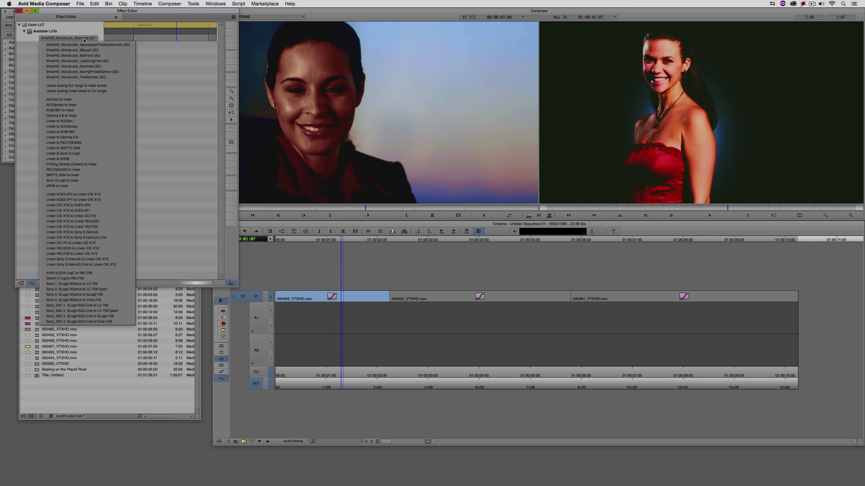
pyautogui.click(81, 61)
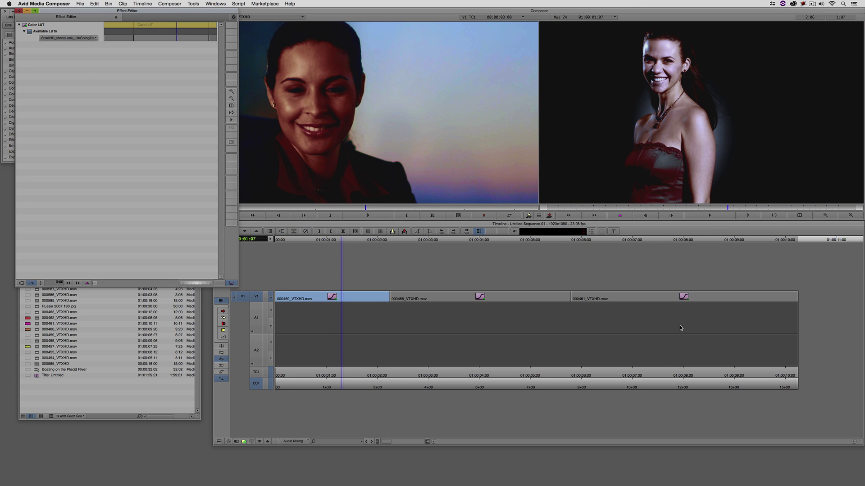
# Set clip 000461's Color LUT to SmallHD_MovieLook_TheMatrices for a green tint
pyautogui.click(679, 299)
pyautogui.click(68, 38)
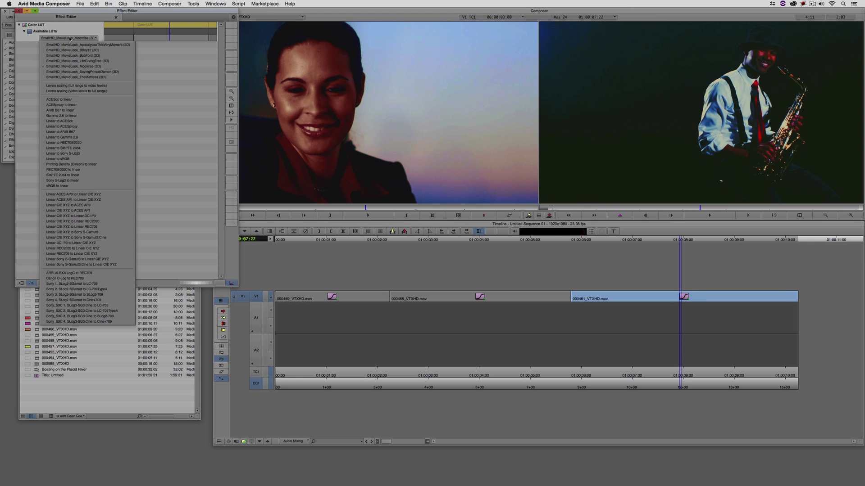
pyautogui.click(112, 77)
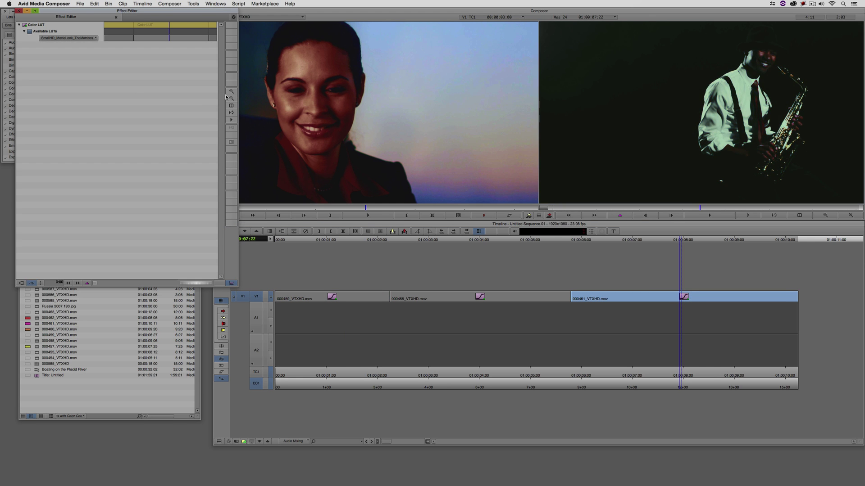
# Close the Effect Editor and play the sequence from the beginning to review the LUT grades
pyautogui.click(636, 285)
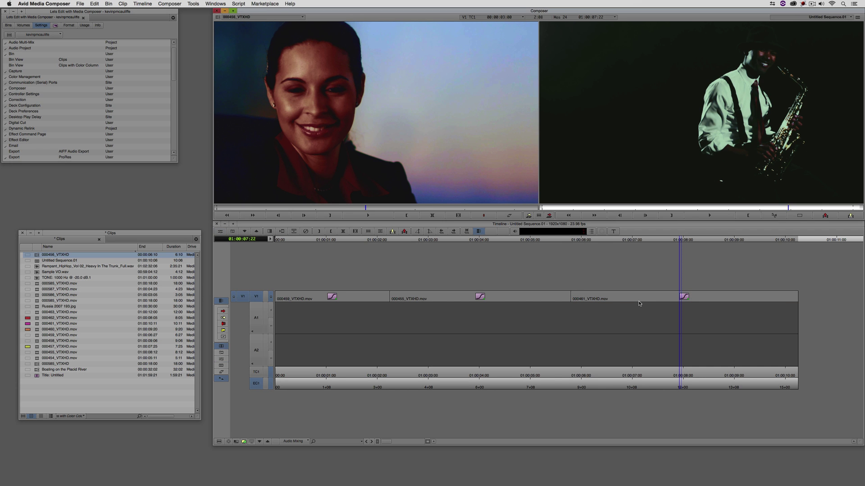
pyautogui.moveTo(636, 285); pyautogui.dragTo(259, 274)
pyautogui.press('space')
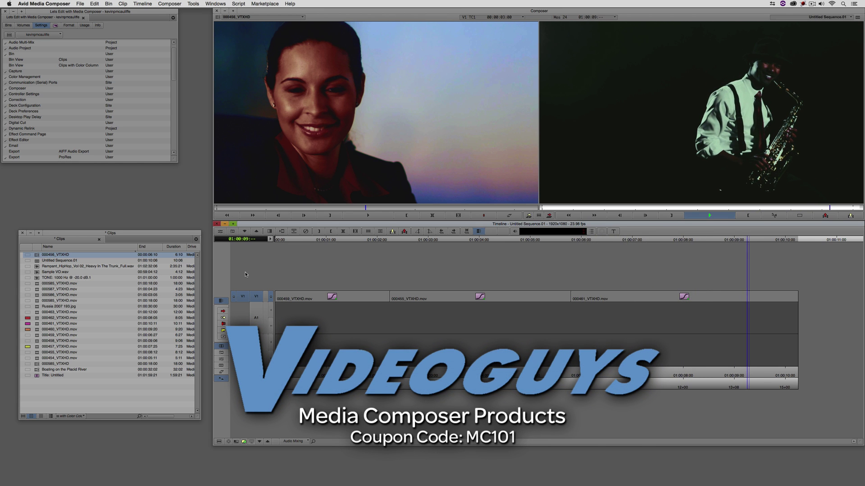
# Stop playback on the final clip, shown in the green TheMatrices grade
pyautogui.press('space')
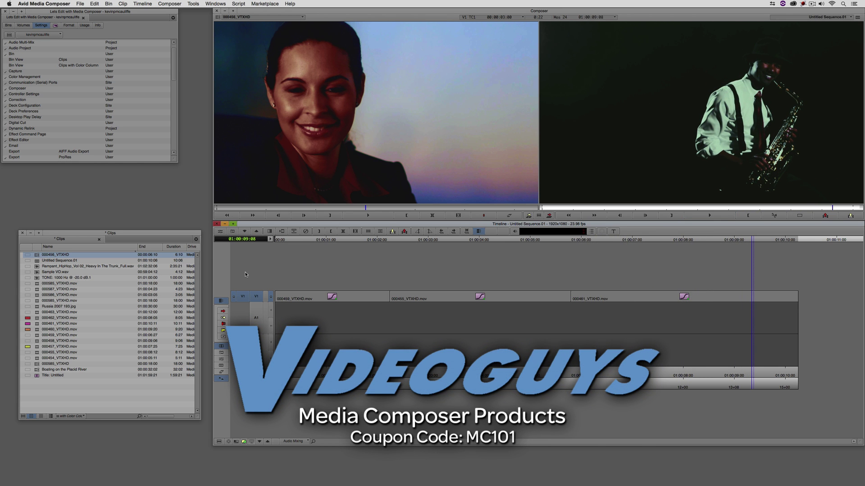